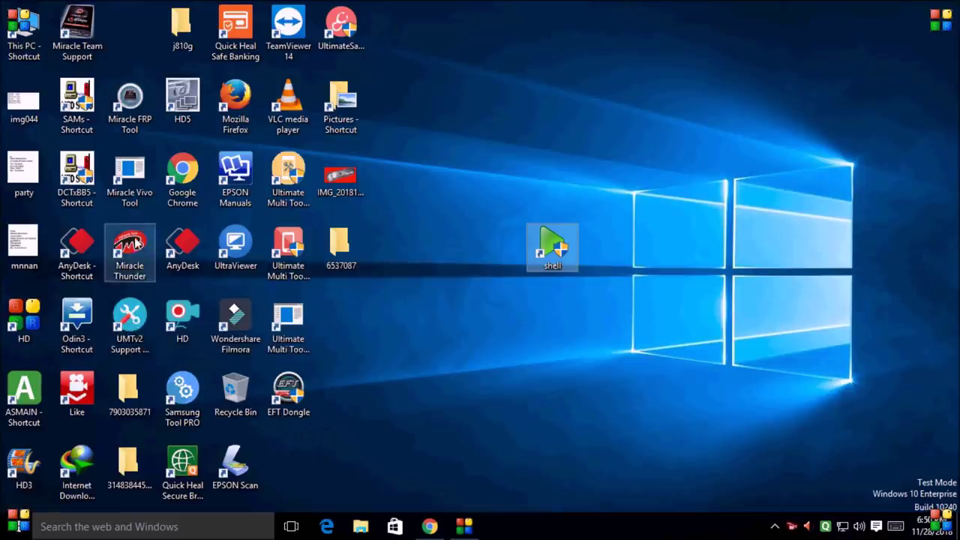
# Move the Samsung Tool PRO and shell shortcuts to the empty area of the desktop.
pyautogui.moveTo(182, 394); pyautogui.dragTo(495, 341)
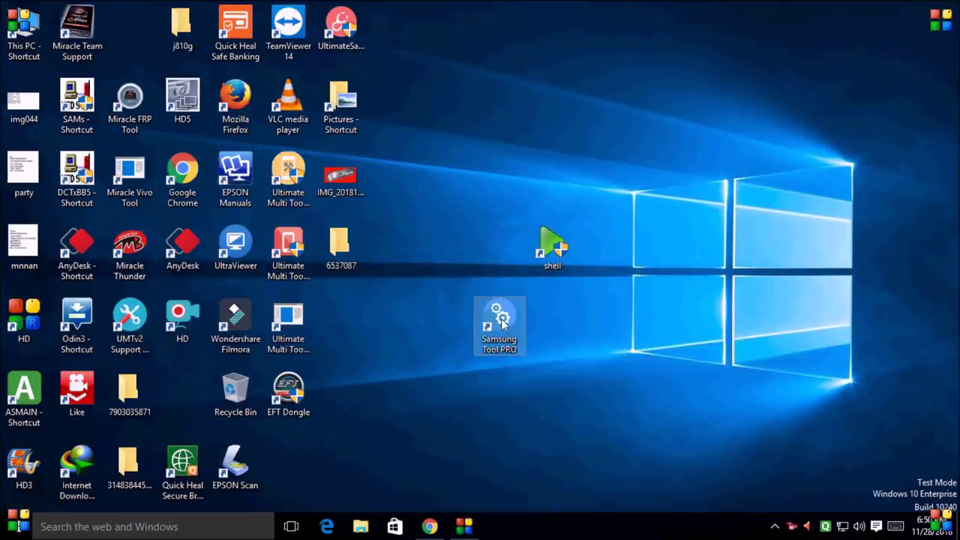
pyautogui.moveTo(544, 255); pyautogui.dragTo(614, 244)
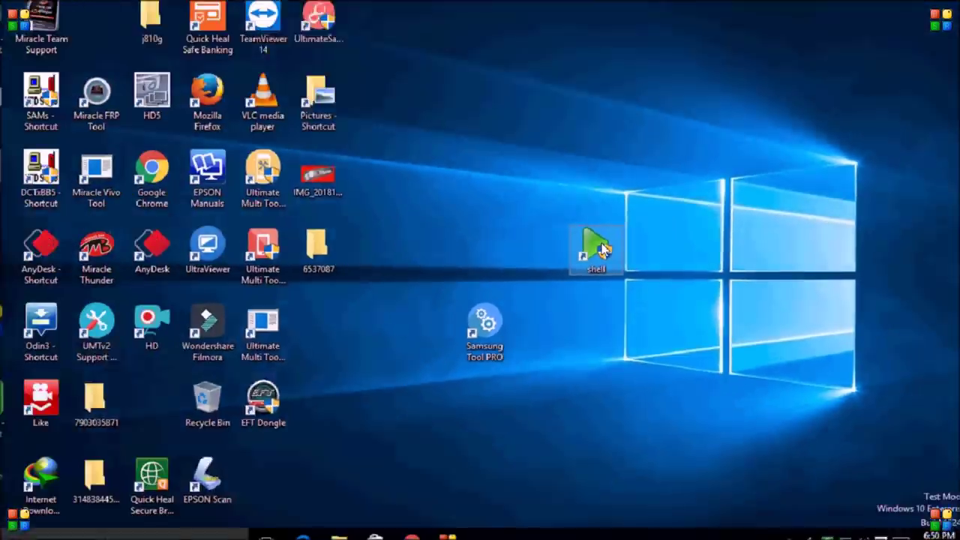
# Launch Z3X shell from its desktop shortcut.
pyautogui.rightClick(612, 248)
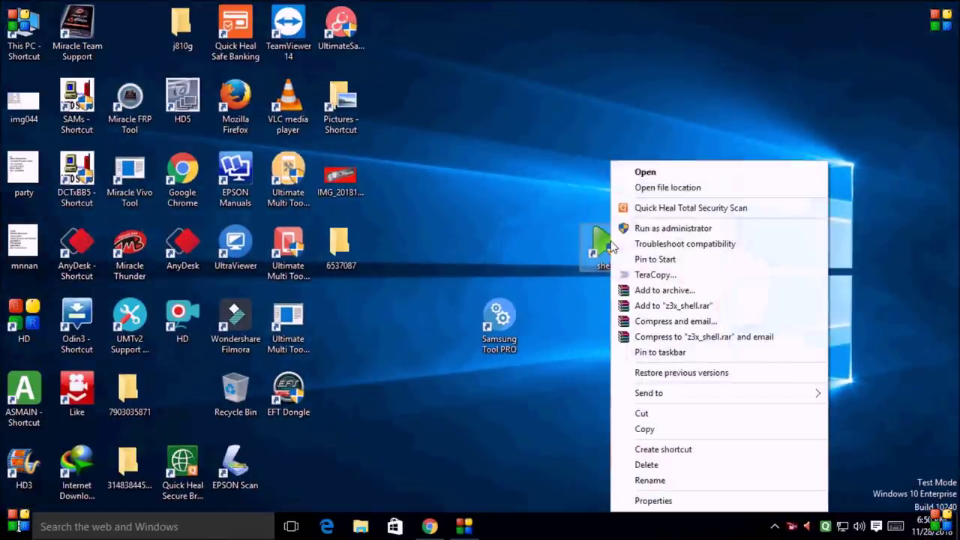
pyautogui.click(649, 178)
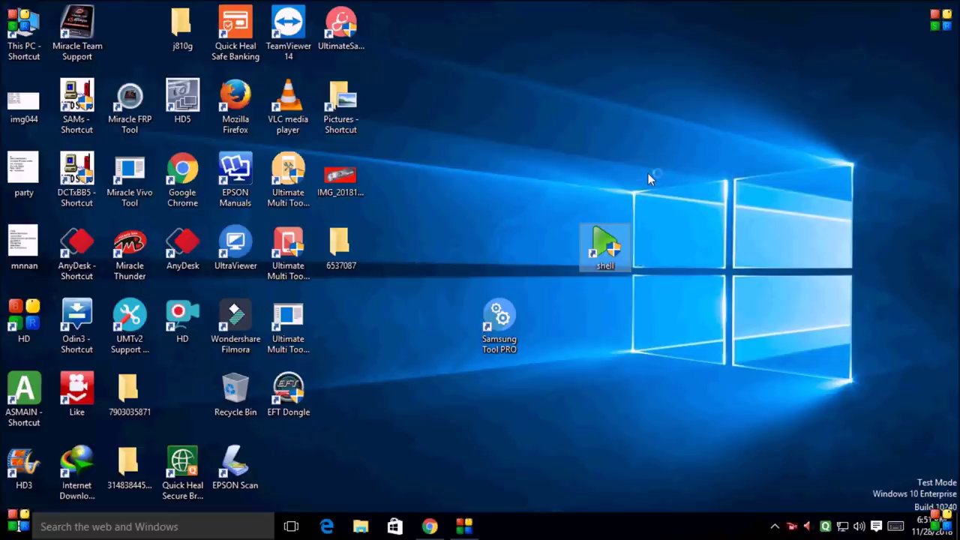
pyautogui.click(556, 288)
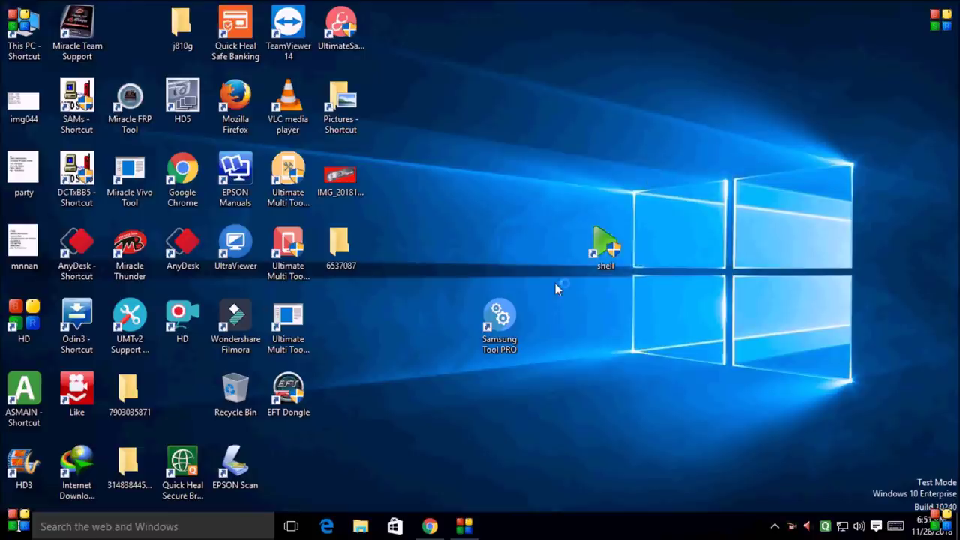
pyautogui.rightClick(497, 164)
pyautogui.click(526, 204)
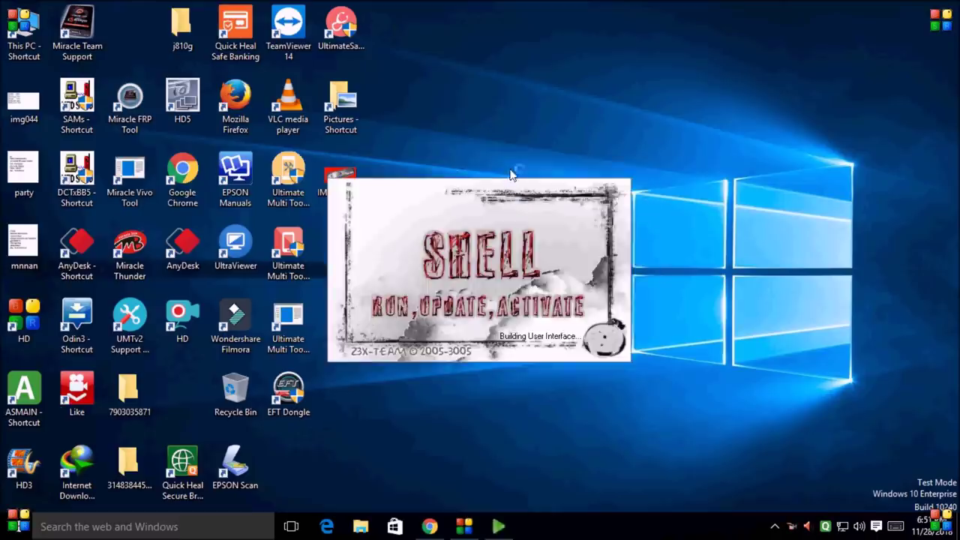
pyautogui.rightClick(510, 174)
pyautogui.rightClick(473, 180)
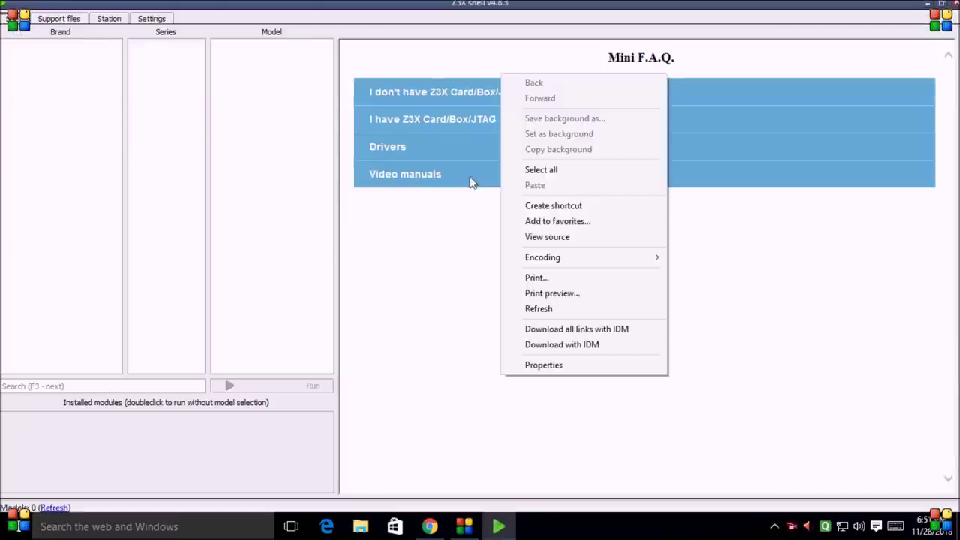
# Restore the Z3X shell window to its smaller size and move it toward the middle of the desktop.
pyautogui.click(452, 248)
pyautogui.doubleClick(391, 4)
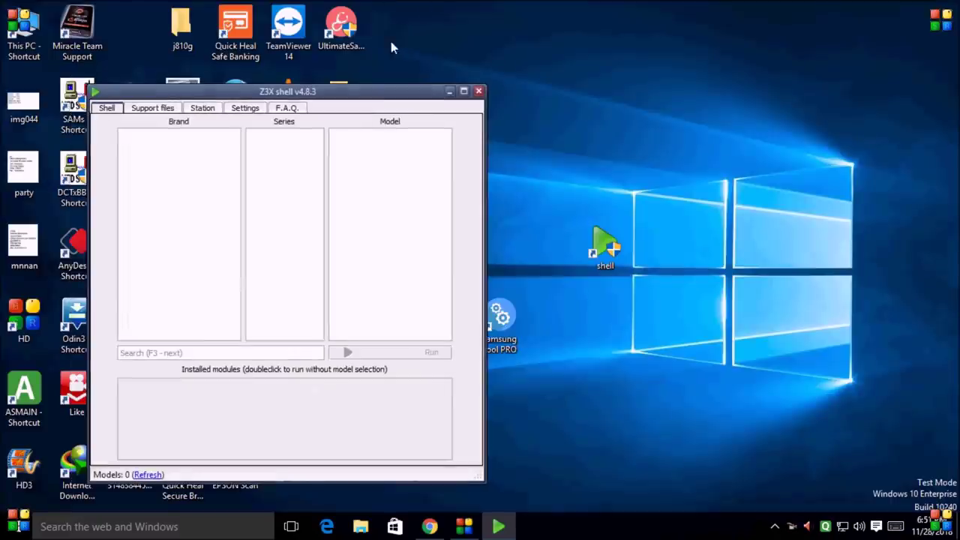
pyautogui.moveTo(382, 101); pyautogui.dragTo(601, 80)
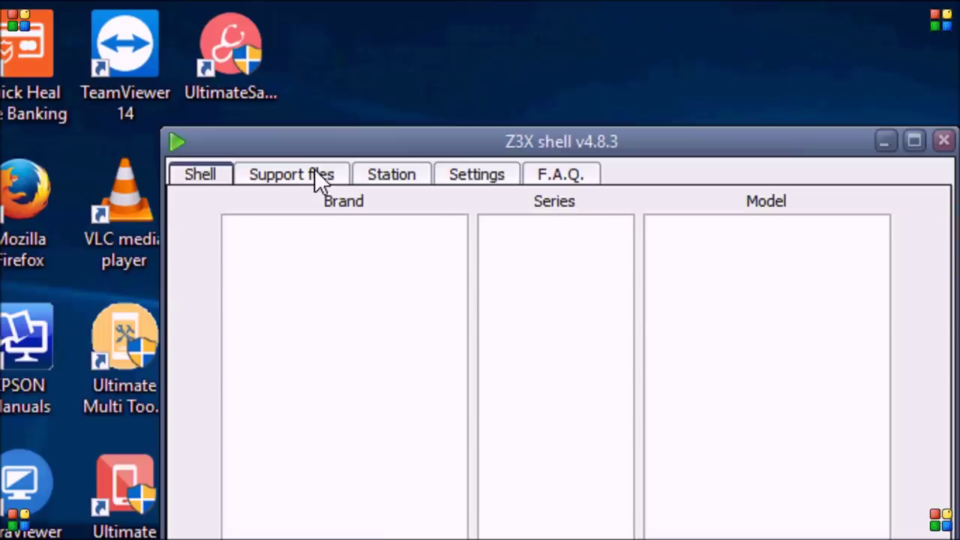
# Open the support files list and view the subfolders of the 1. Software folder.
pyautogui.click(298, 172)
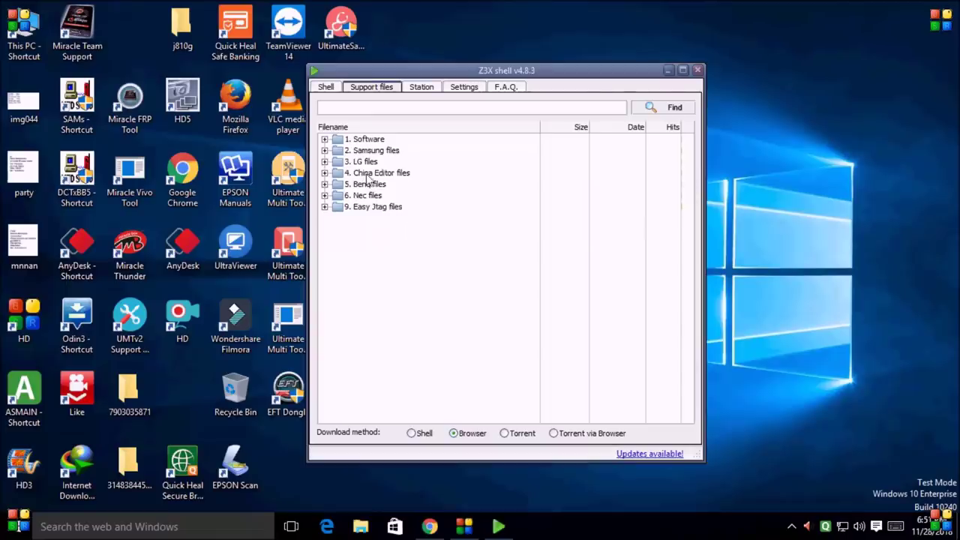
pyautogui.click(325, 139)
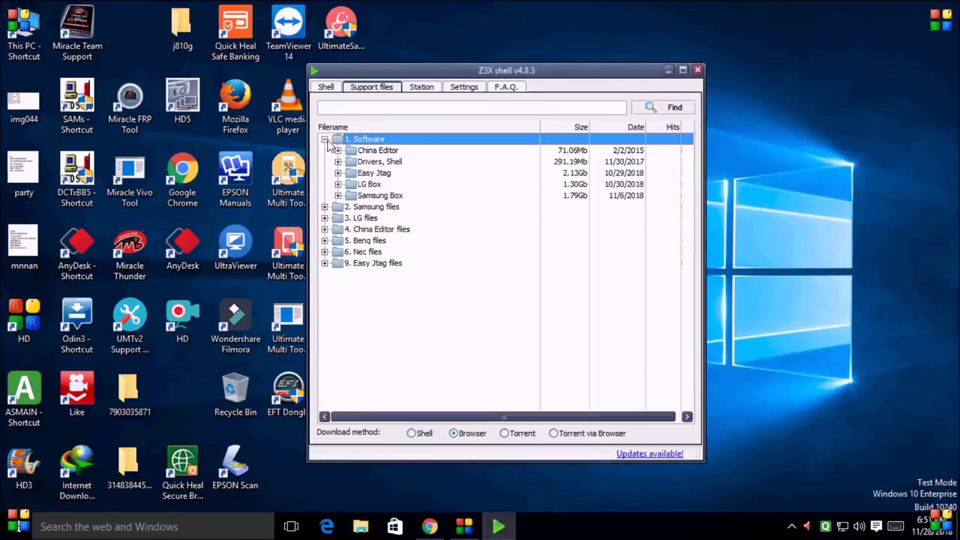
pyautogui.click(325, 140)
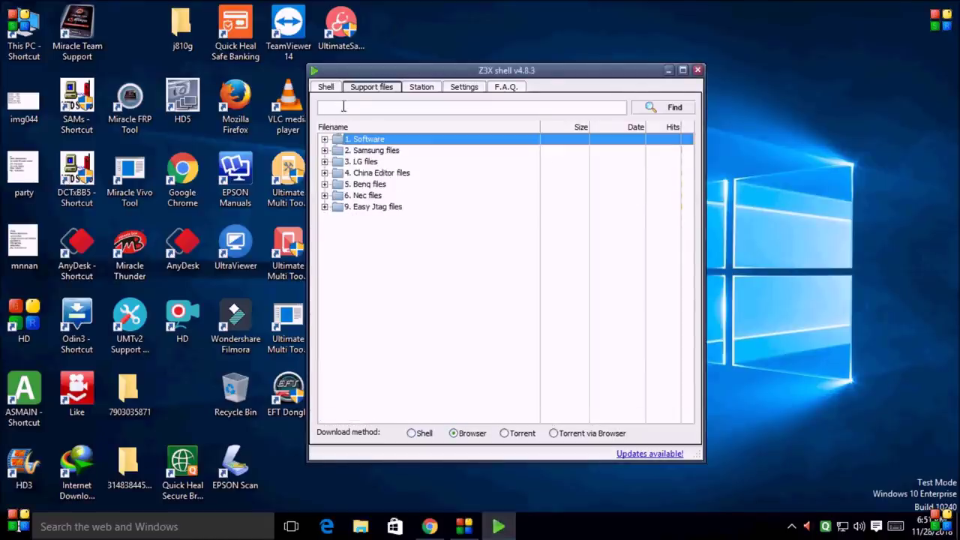
# Search the support files for J210F and maximize the window to show the full file names.
pyautogui.click(344, 106)
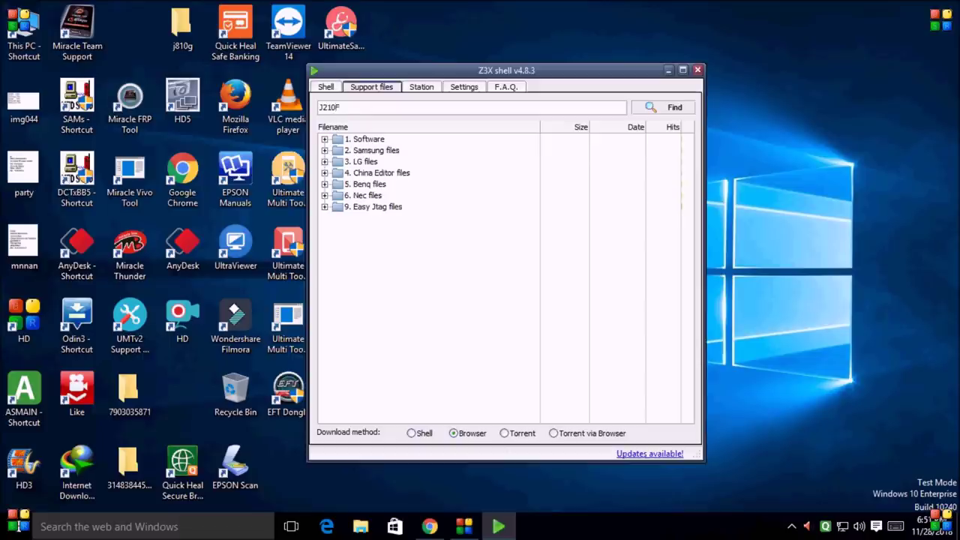
pyautogui.moveTo(342, 106); pyautogui.dragTo(309, 103)
pyautogui.press('Return')
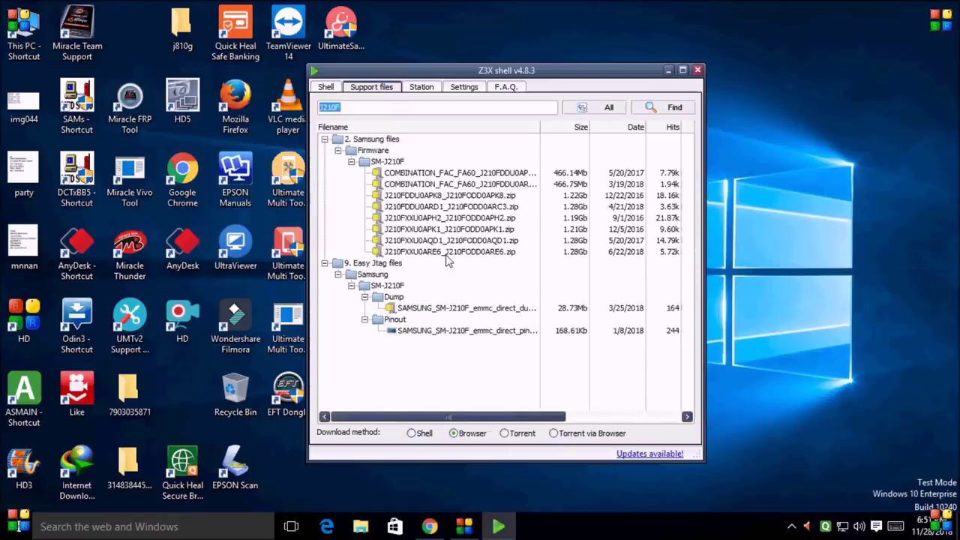
pyautogui.doubleClick(563, 75)
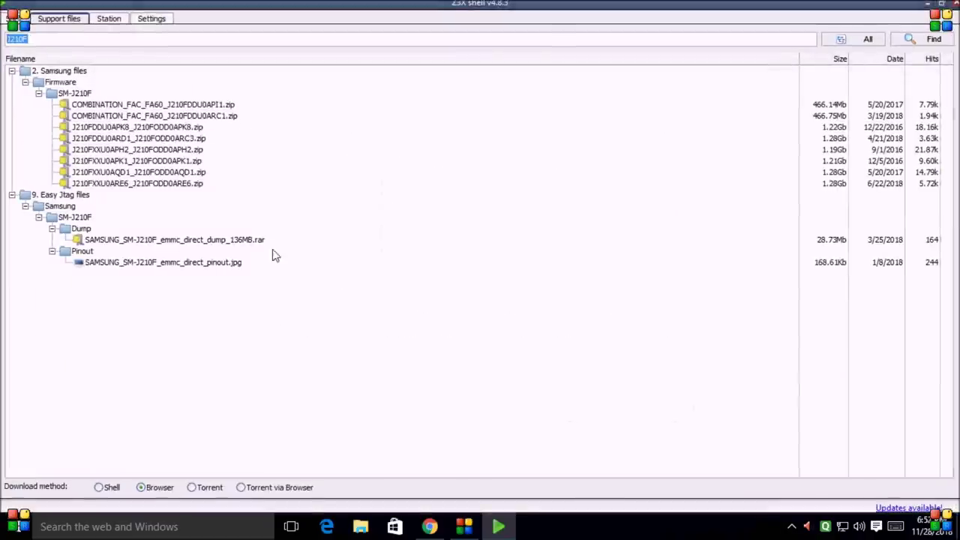
# Look through the SM-J210F firmware files one by one and compare their version names.
pyautogui.click(175, 162)
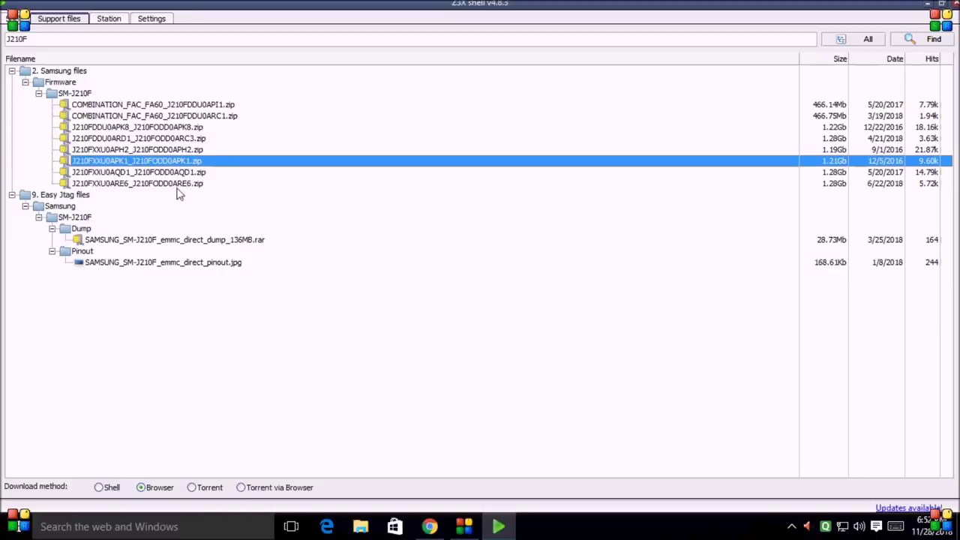
pyautogui.click(184, 186)
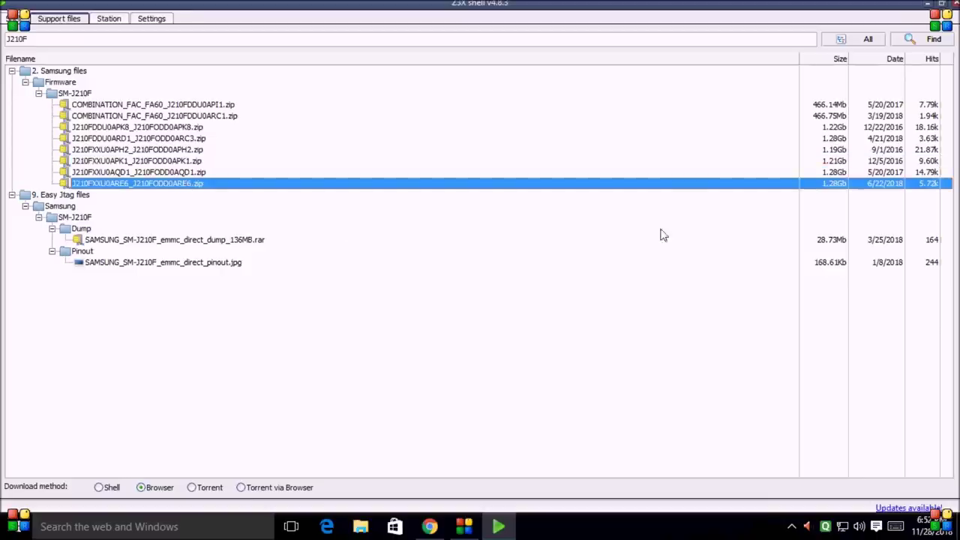
pyautogui.click(166, 174)
pyautogui.click(169, 163)
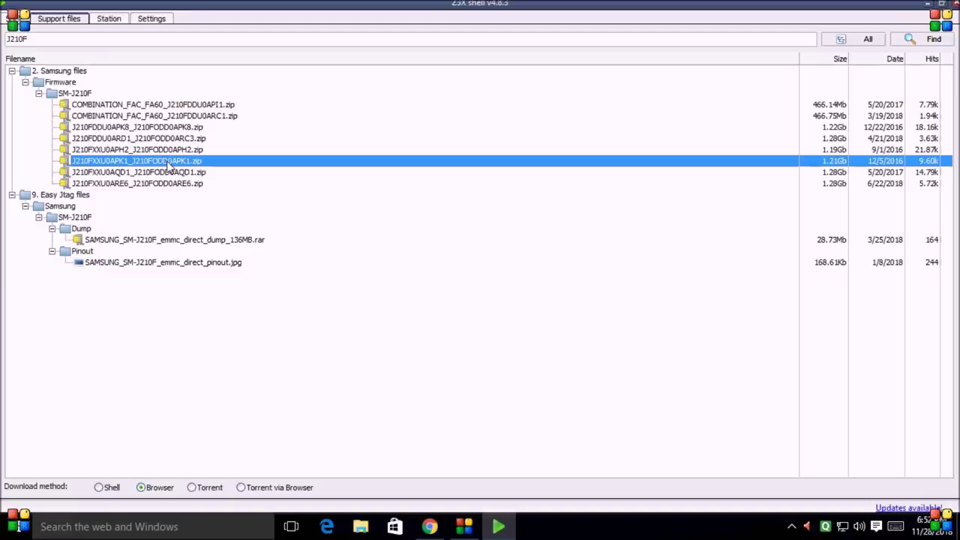
pyautogui.click(168, 150)
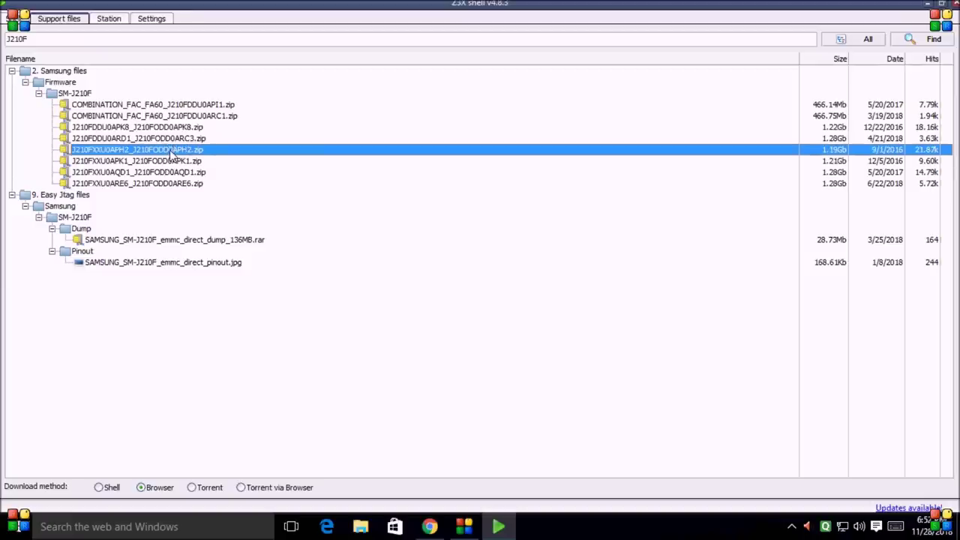
pyautogui.click(173, 137)
pyautogui.click(173, 127)
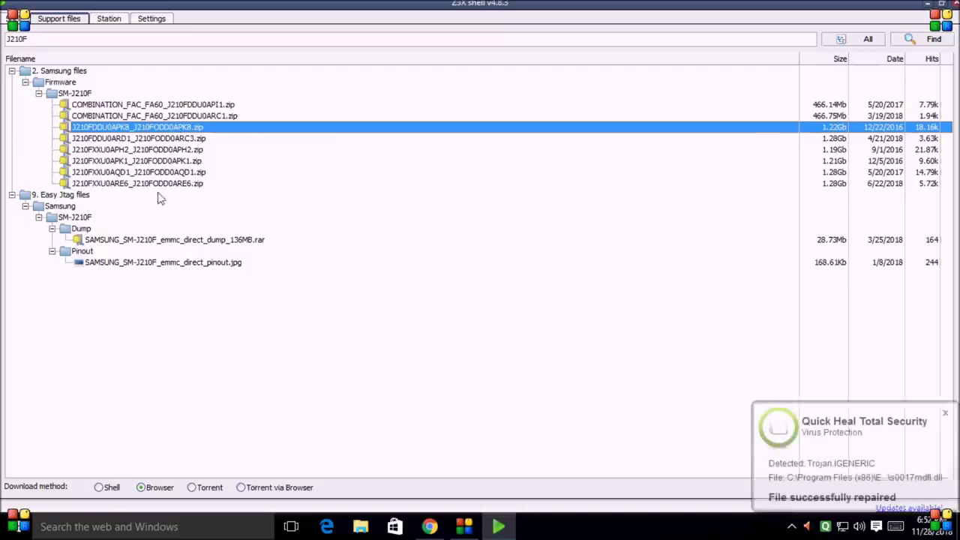
pyautogui.click(161, 140)
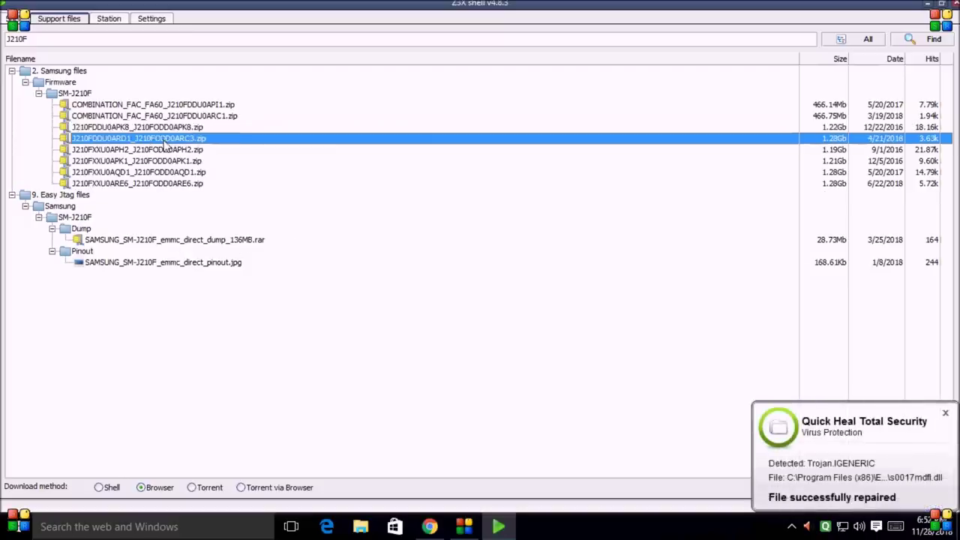
pyautogui.click(167, 153)
pyautogui.click(160, 163)
pyautogui.click(158, 174)
pyautogui.click(159, 185)
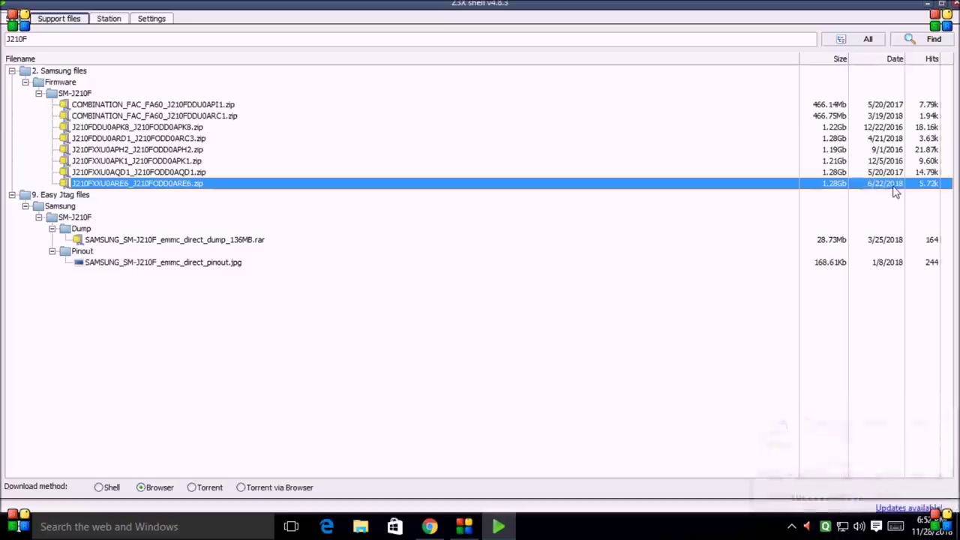
# Compare the release dates of the SM-J210F firmware files.
pyautogui.click(883, 176)
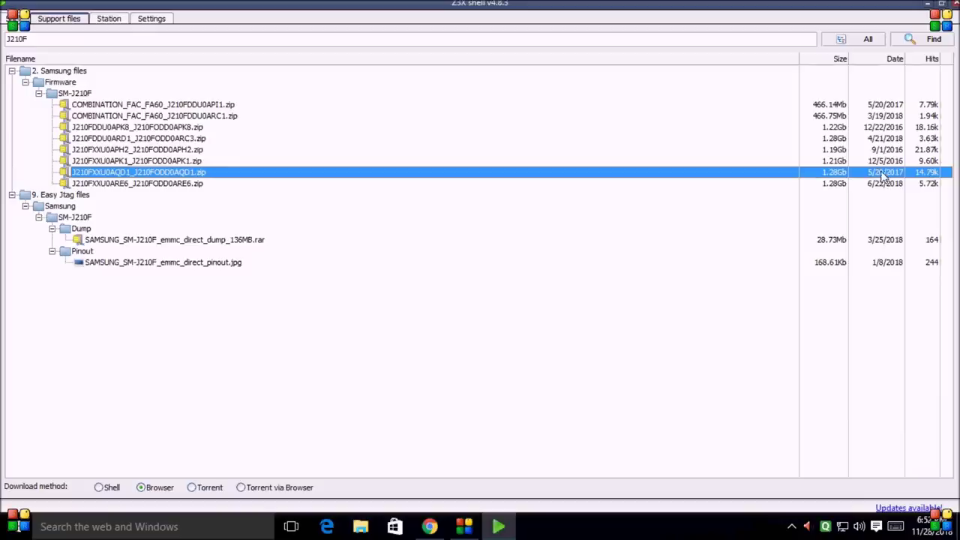
pyautogui.click(888, 162)
pyautogui.click(890, 150)
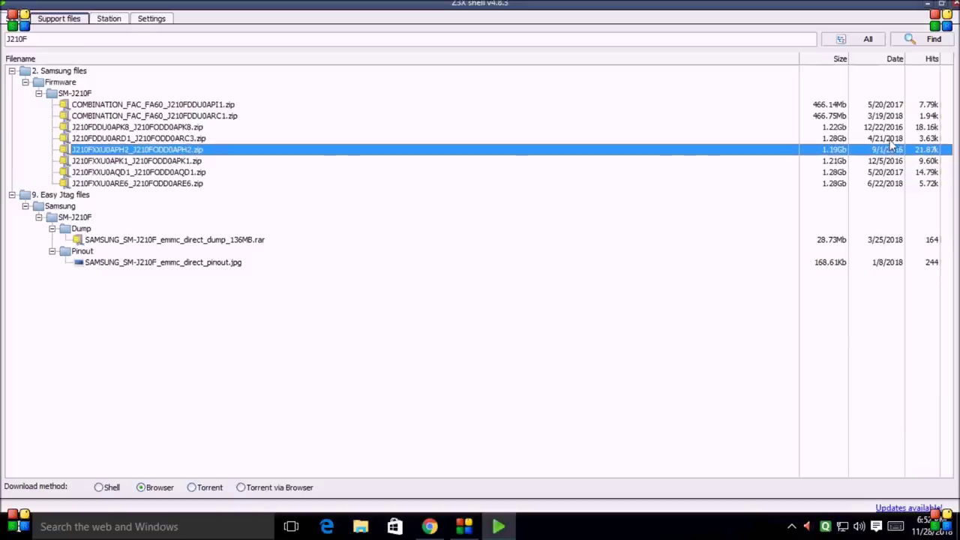
pyautogui.click(890, 141)
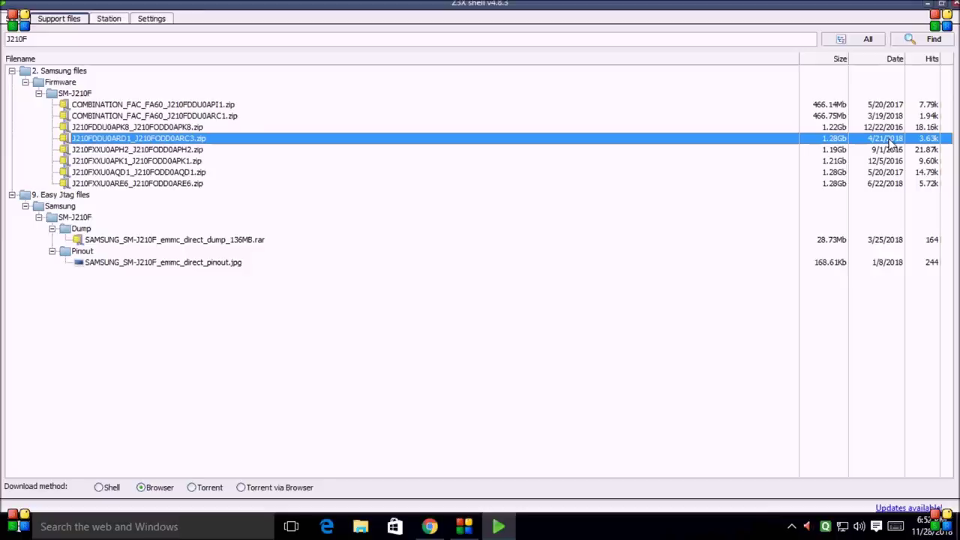
pyautogui.click(875, 187)
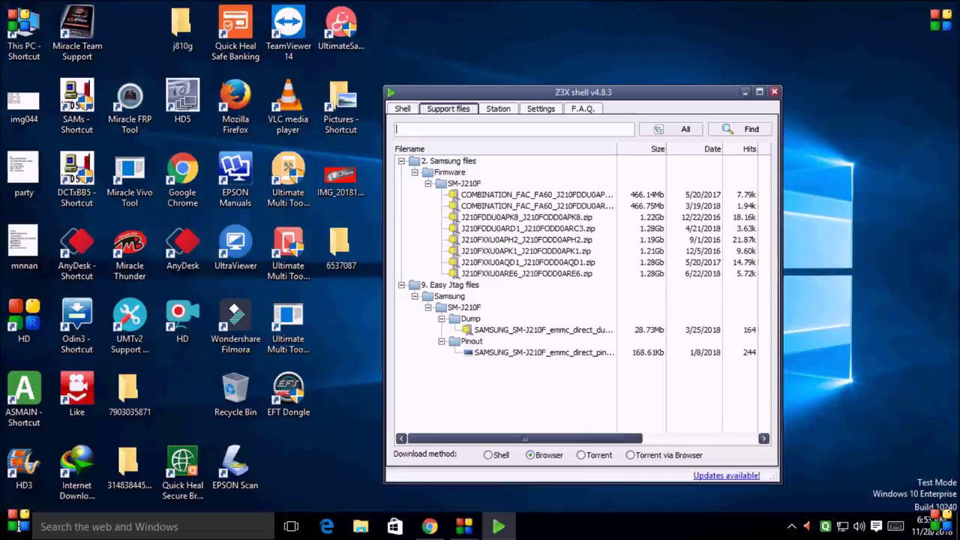
# Search the support files for J500F and maximize the window.
pyautogui.write('S')
pyautogui.press('Return')
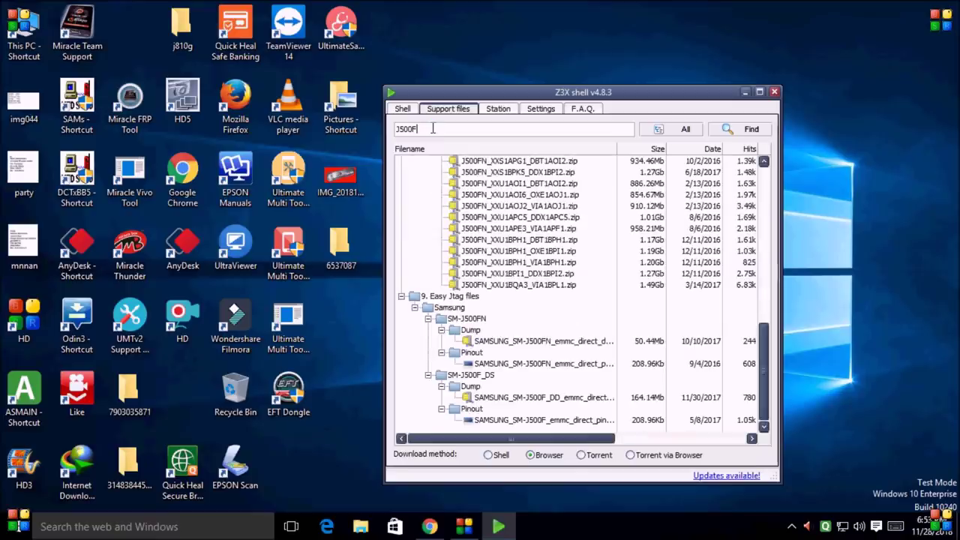
pyautogui.doubleClick(536, 96)
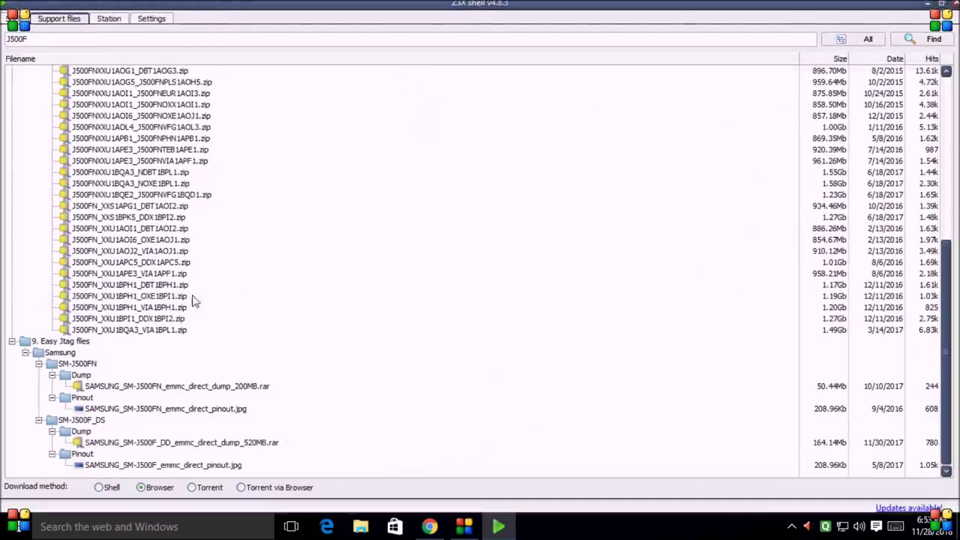
# Look through the J500FN_XXU firmware files at the end of the SM-J500FN list.
pyautogui.click(179, 264)
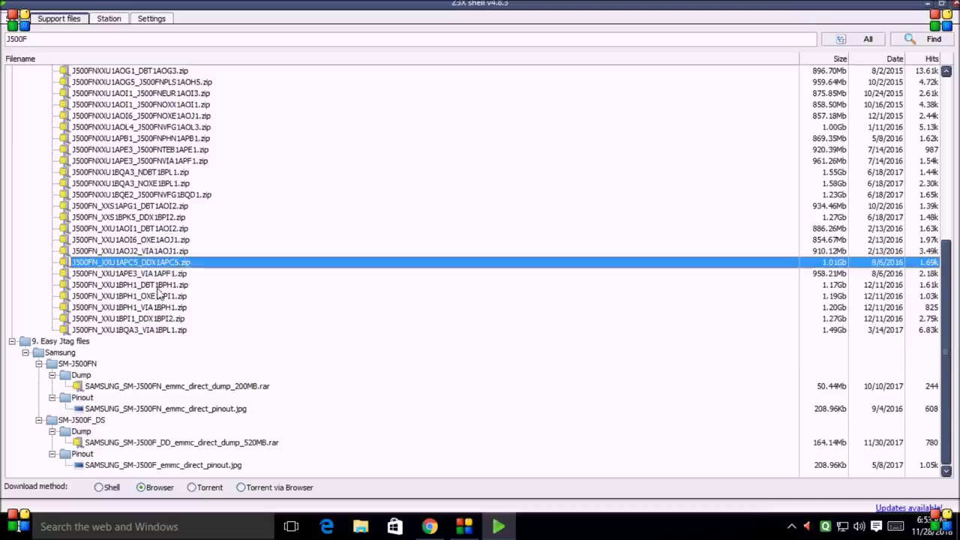
pyautogui.click(157, 286)
pyautogui.click(159, 297)
pyautogui.click(159, 321)
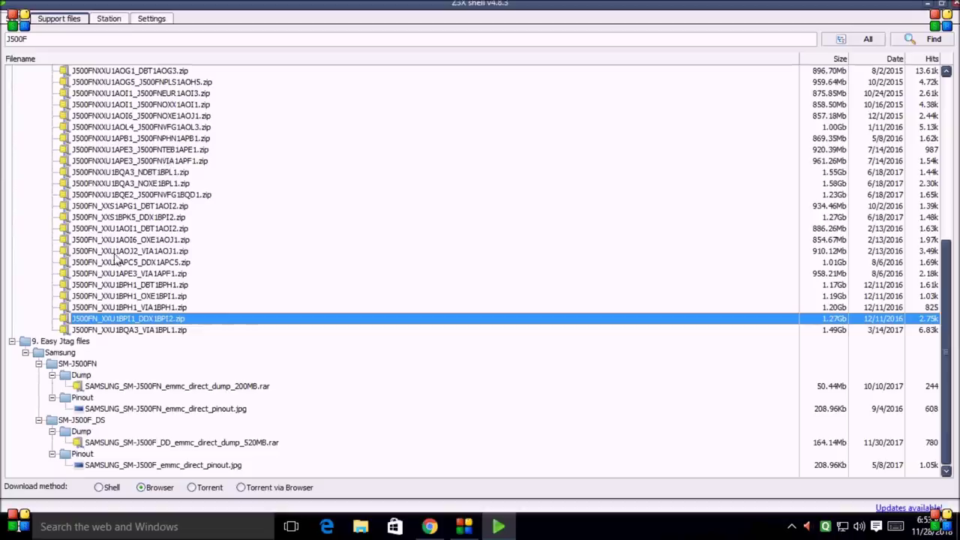
pyautogui.click(123, 295)
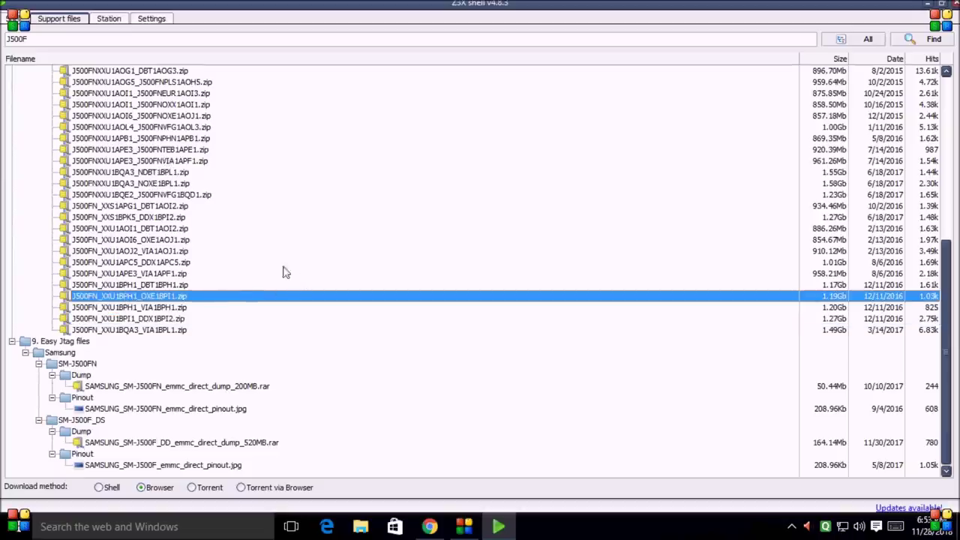
# Look through the combination and firmware files in the SM-J500F folder.
pyautogui.scroll(5, 272, 268)
pyautogui.scroll(4, 271, 268)
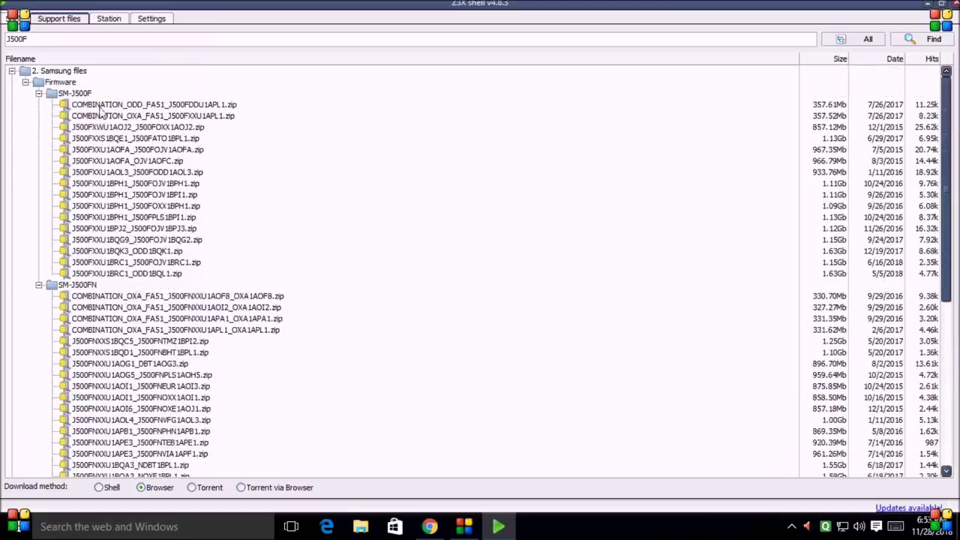
pyautogui.click(105, 109)
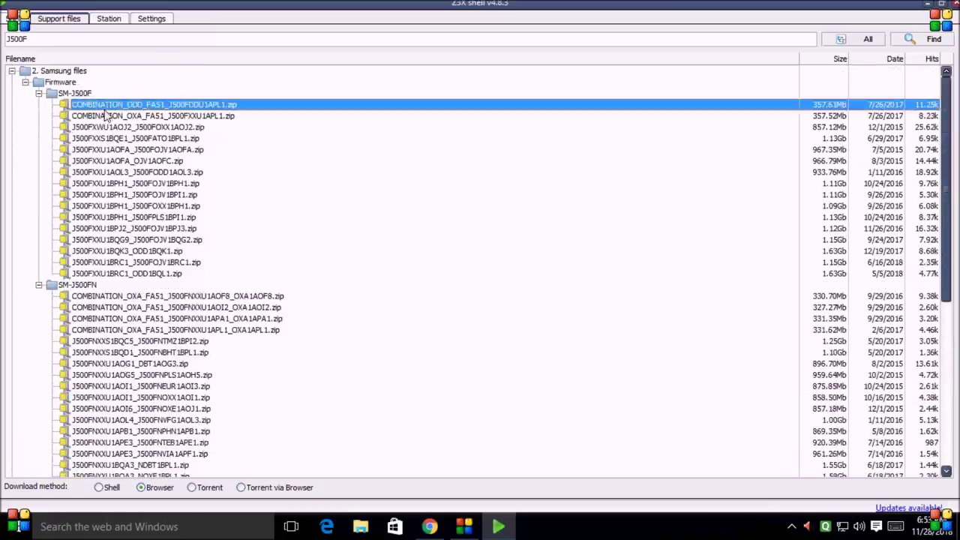
pyautogui.click(124, 148)
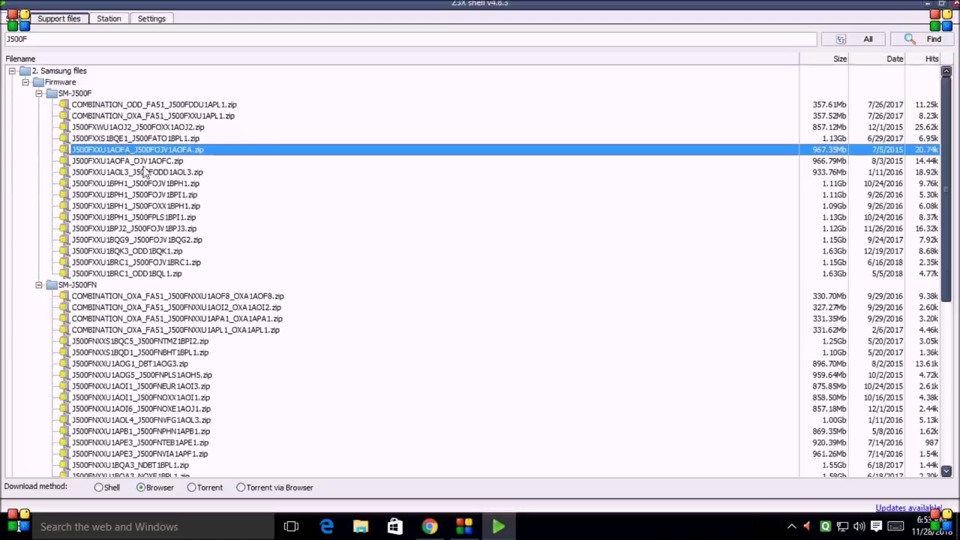
pyautogui.click(156, 207)
pyautogui.click(163, 229)
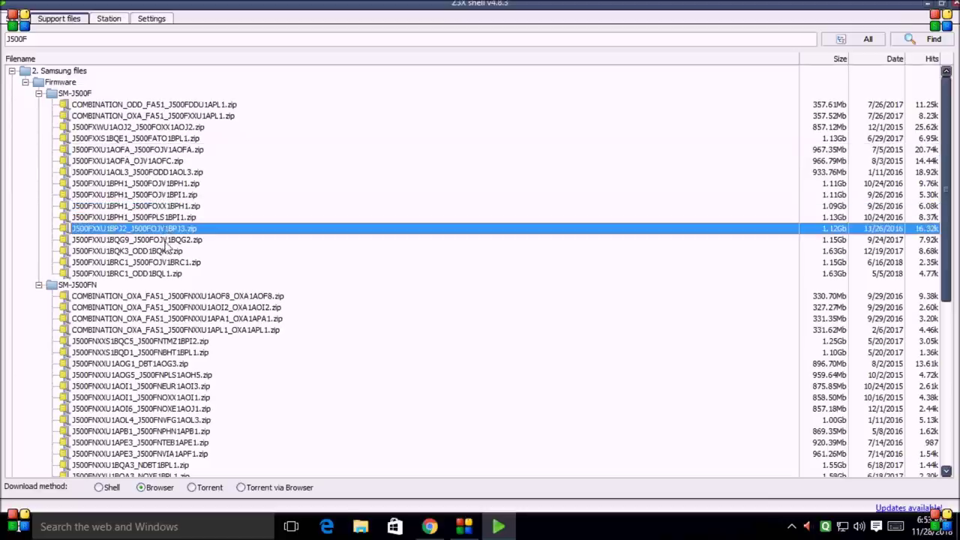
# Examine the sizes and dates of the SM-J500F files, from the combination files down to the two J500FXXU1BRC1 files.
pyautogui.click(147, 254)
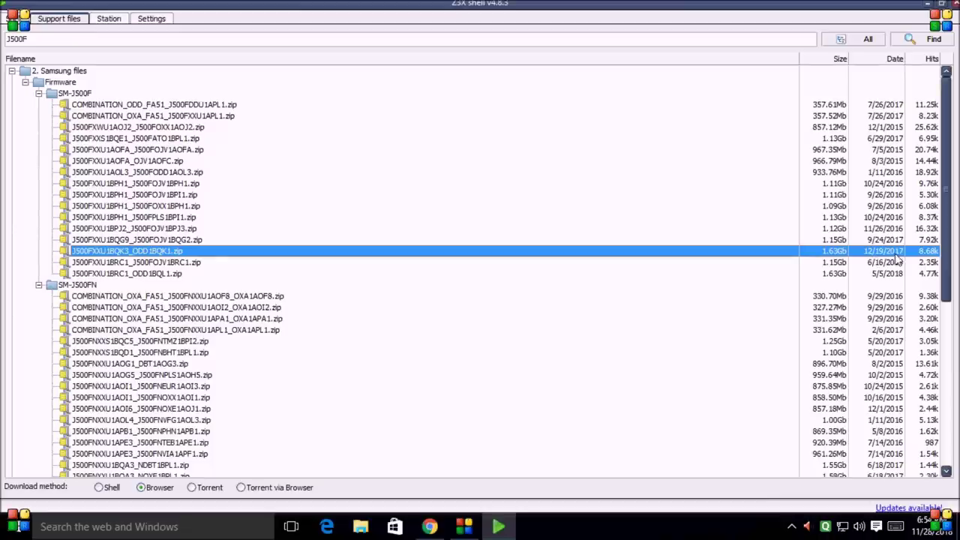
pyautogui.click(848, 105)
pyautogui.moveTo(837, 129); pyautogui.dragTo(841, 251)
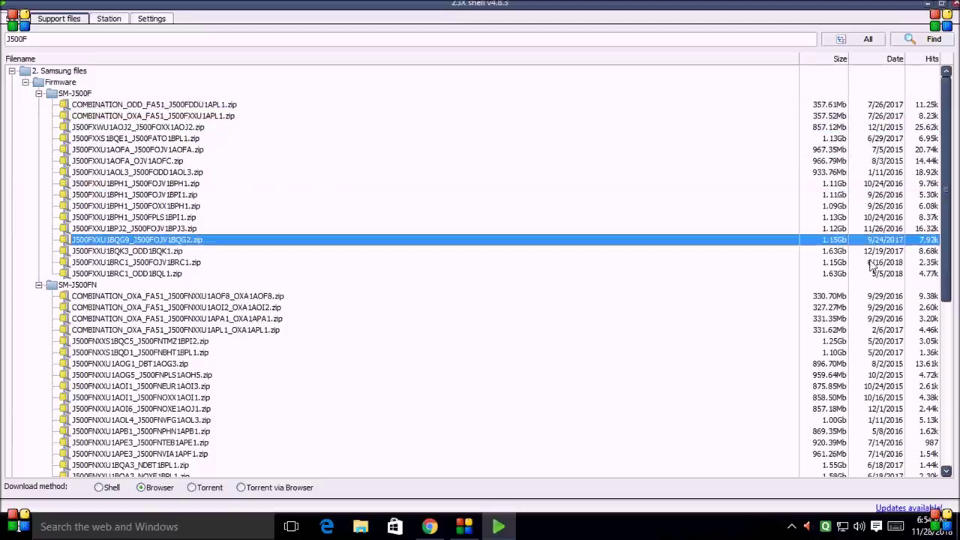
pyautogui.click(871, 263)
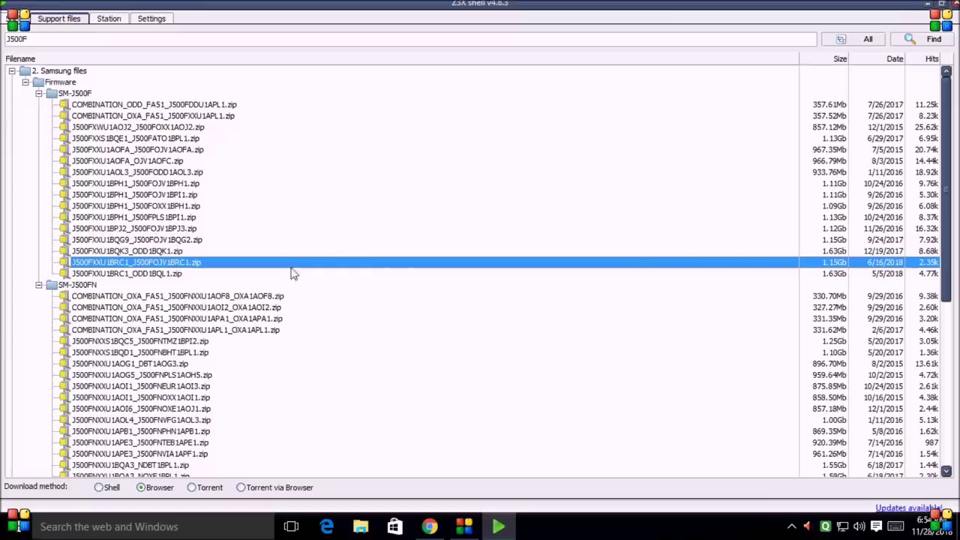
pyautogui.click(169, 252)
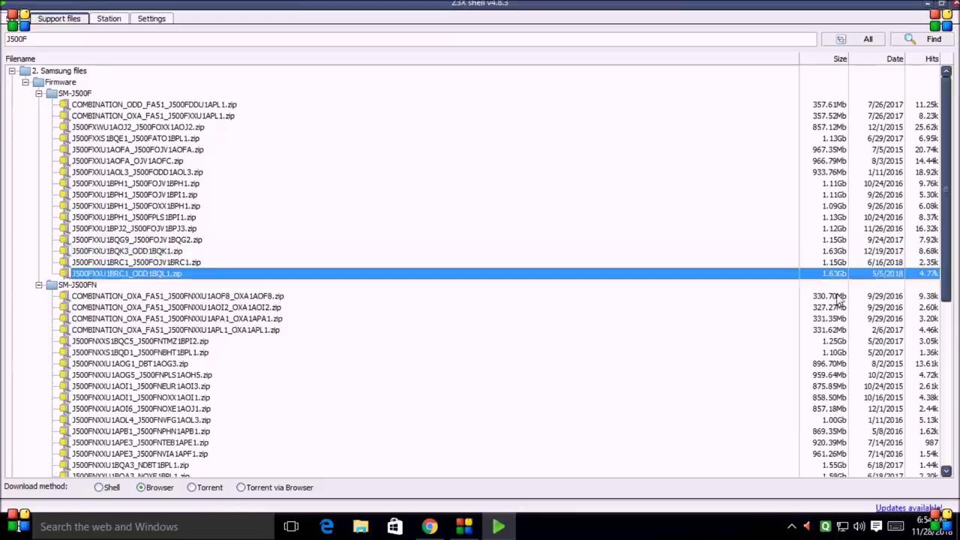
# Compare the release dates of the last three SM-J500F firmware files, ending with J500FXXU1BRC1_ODD1BQL1.zip selected.
pyautogui.click(897, 265)
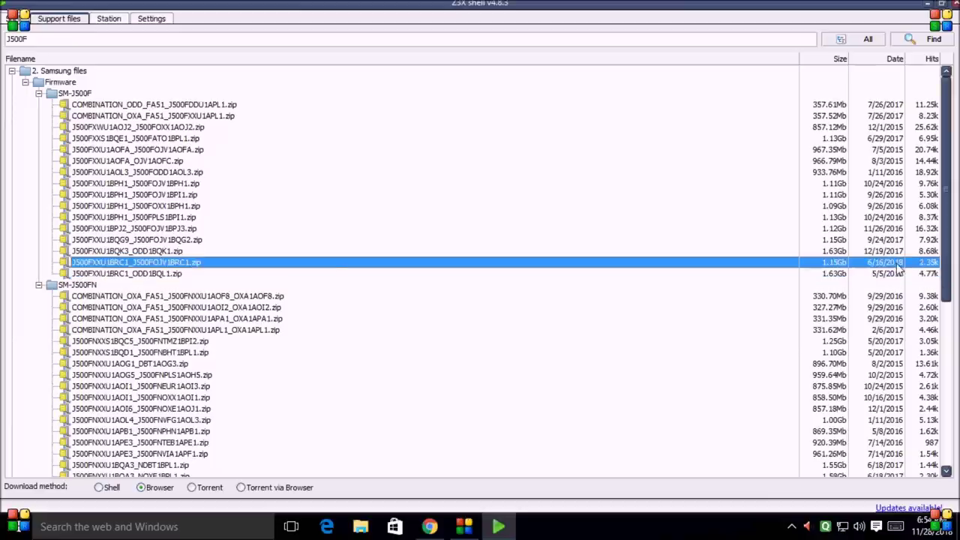
pyautogui.click(894, 254)
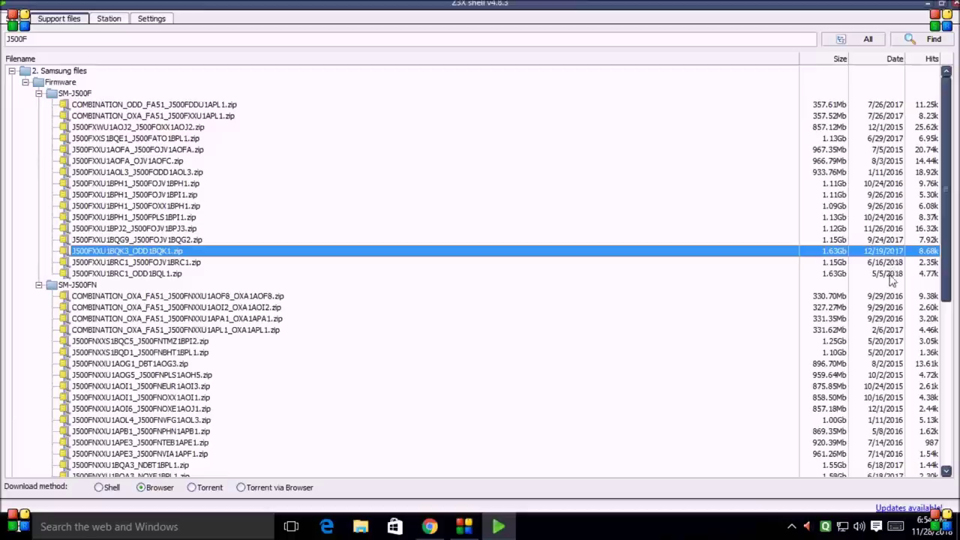
pyautogui.click(894, 276)
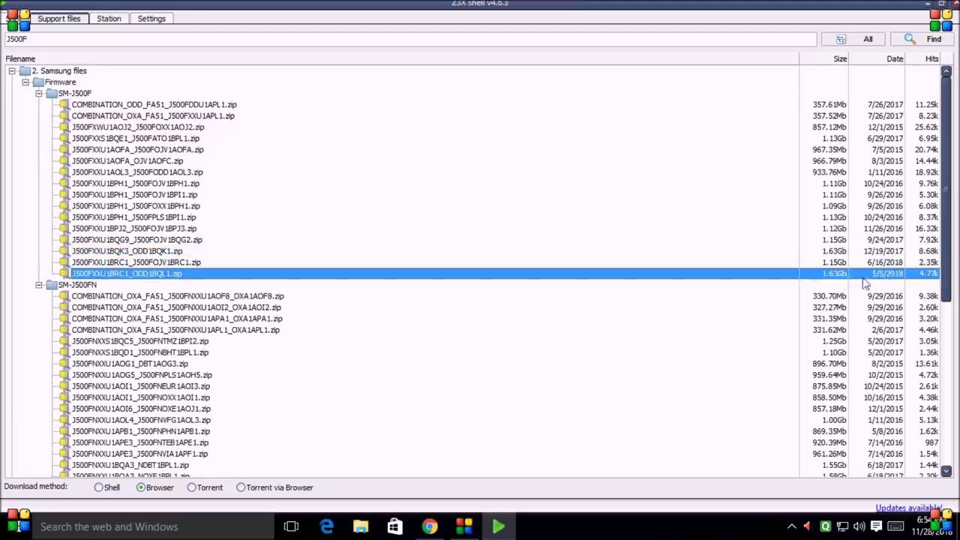
pyautogui.click(901, 252)
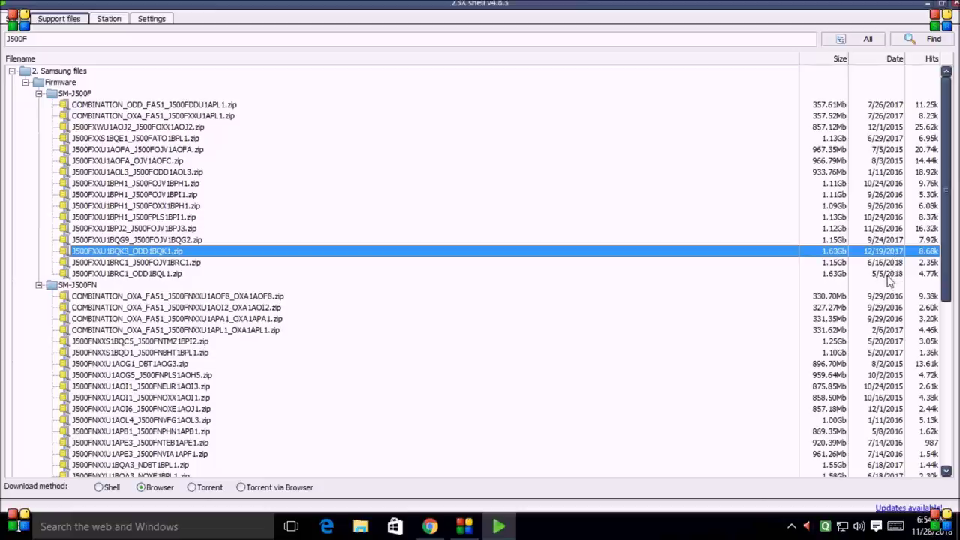
pyautogui.click(890, 276)
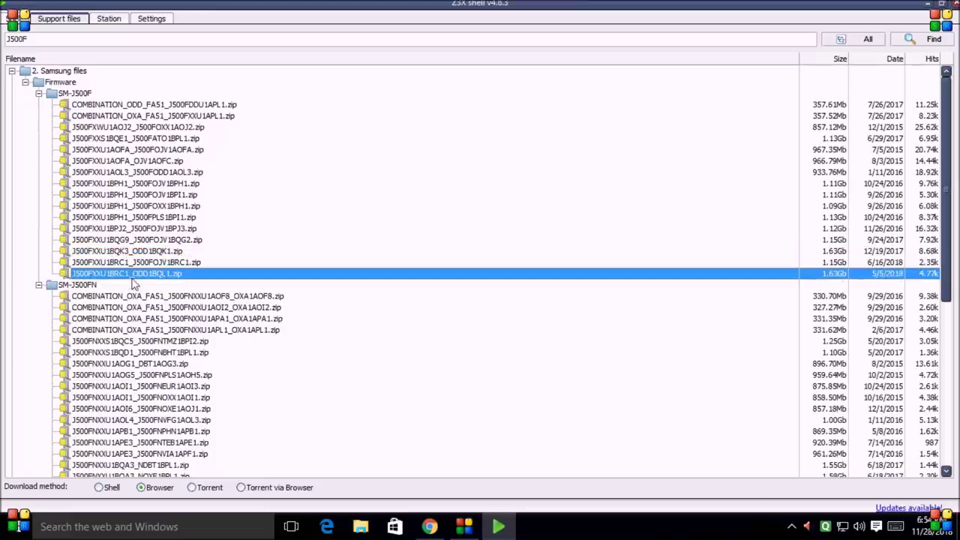